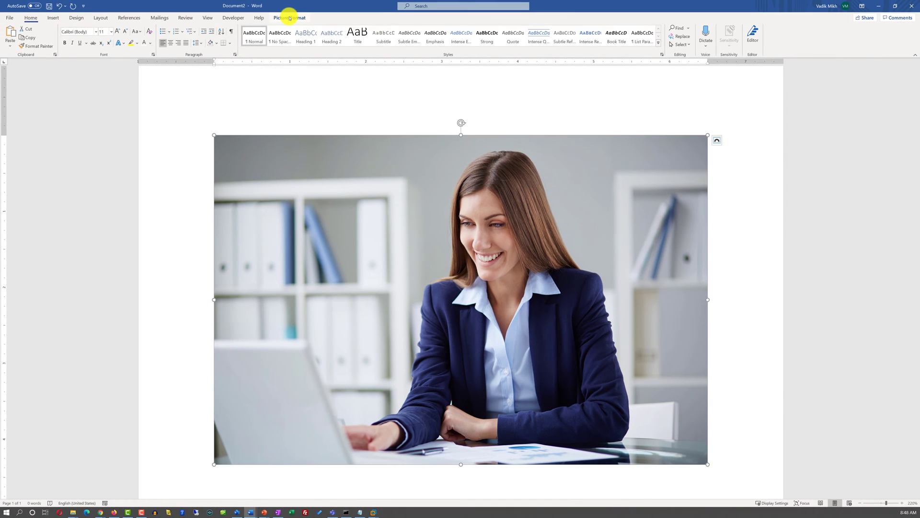
# - Start Remove Background on the woman-at-desk photo so the backdrop is shaded magenta
pyautogui.click(285, 8)
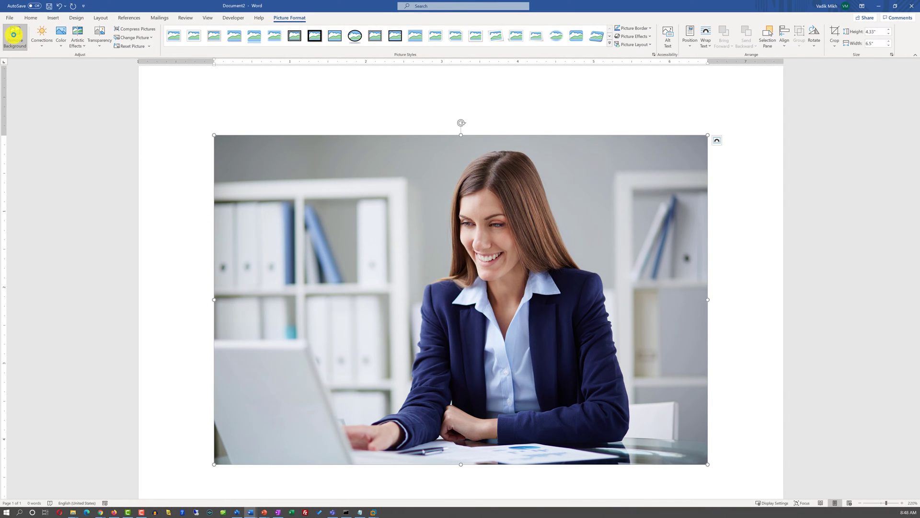
pyautogui.click(14, 35)
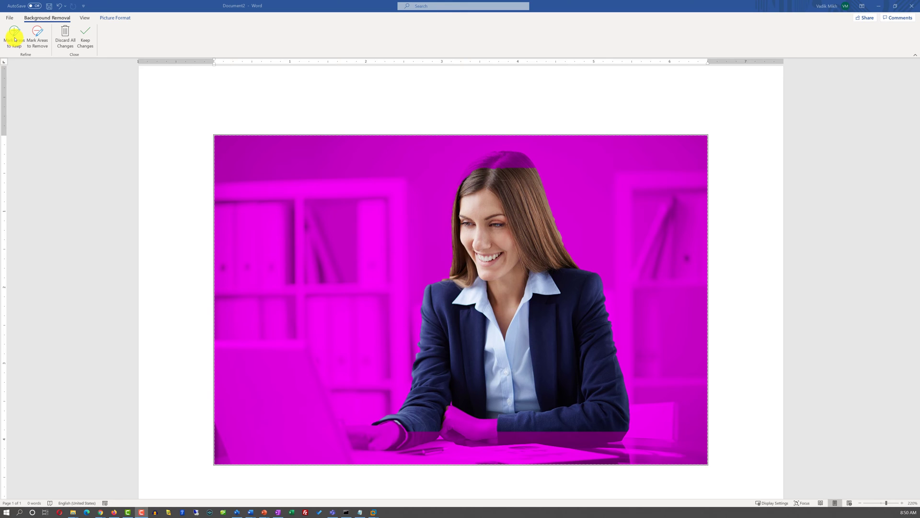
# - Mark the woman's hair, laptop, desk and papers to keep, leaving only the office backdrop magenta
pyautogui.click(15, 39)
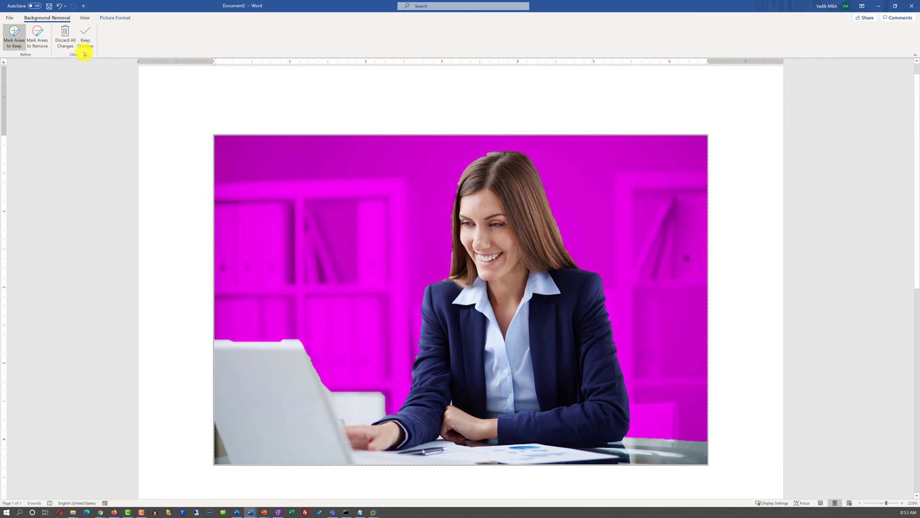
# - Keep the background removal changes so the woman and desk stand on plain white
pyautogui.click(85, 43)
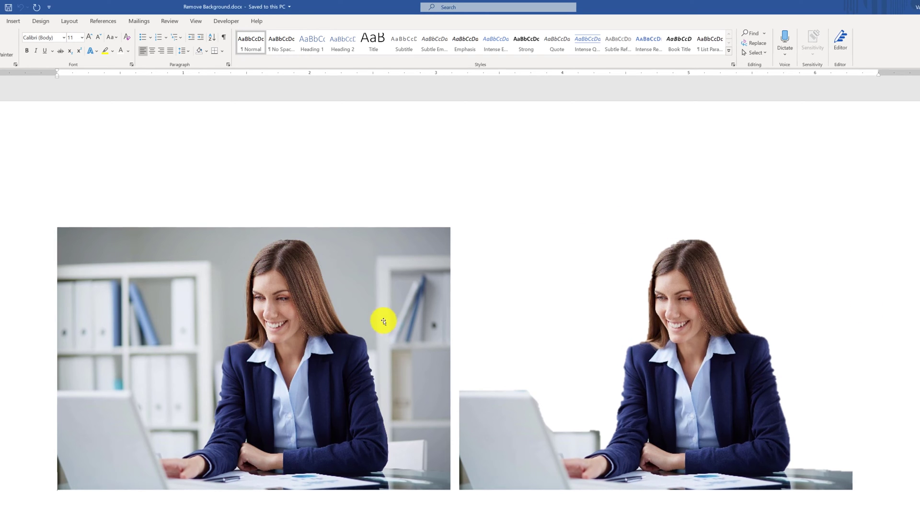
# - Delete the original photo and paste the office photo beside the cut-out woman
pyautogui.click(407, 326)
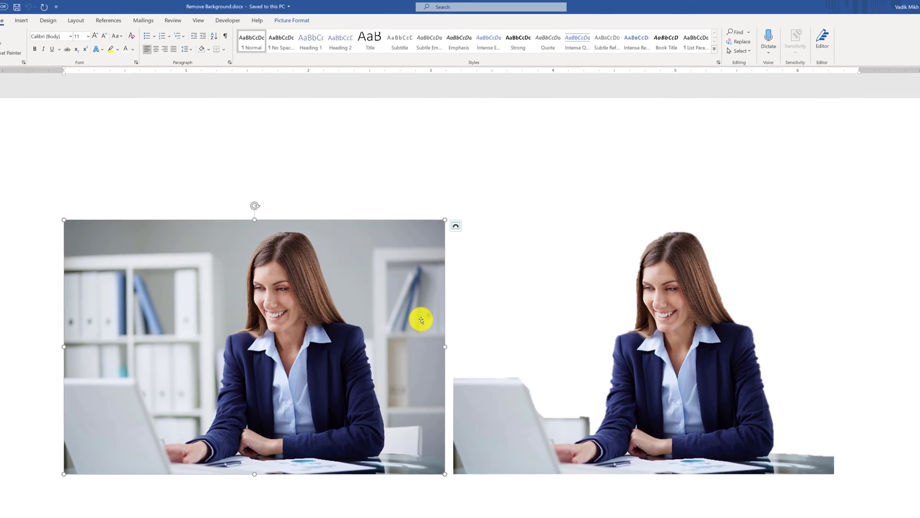
pyautogui.press('Delete')
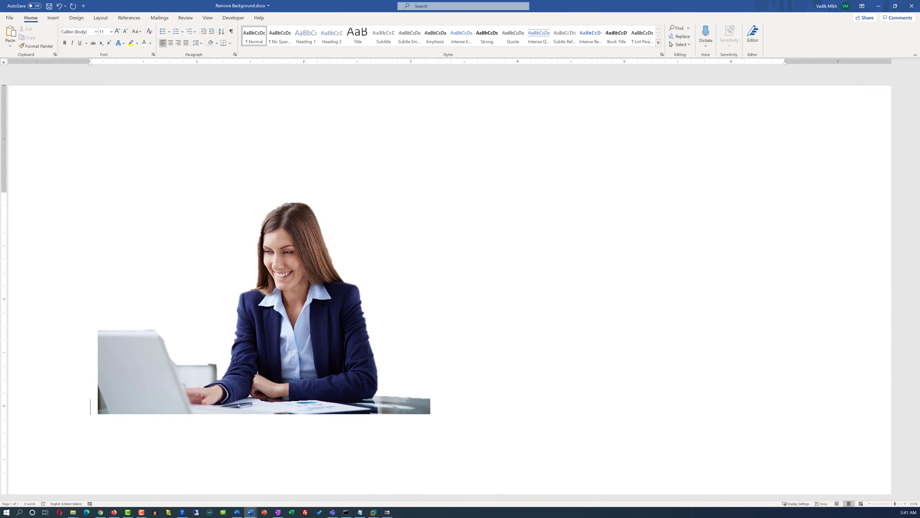
pyautogui.moveTo(408, 335); pyautogui.dragTo(520, 301)
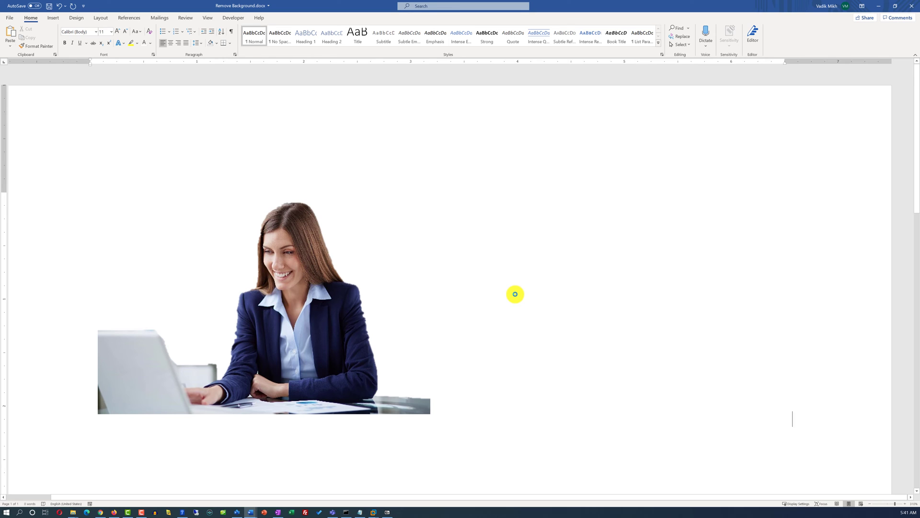
pyautogui.hotkey('ctrl', 'v')
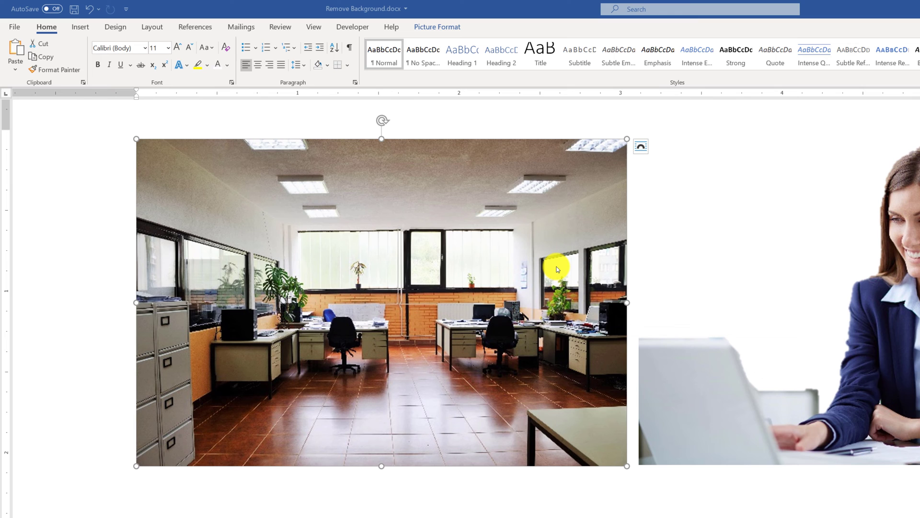
# - Set the office photo to Behind Text and resize the woman picture to fill it
pyautogui.click(643, 148)
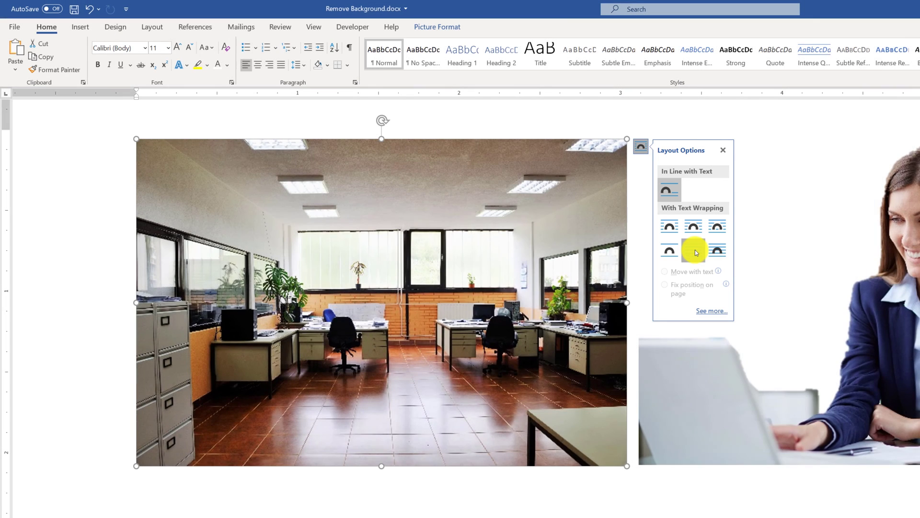
pyautogui.click(695, 250)
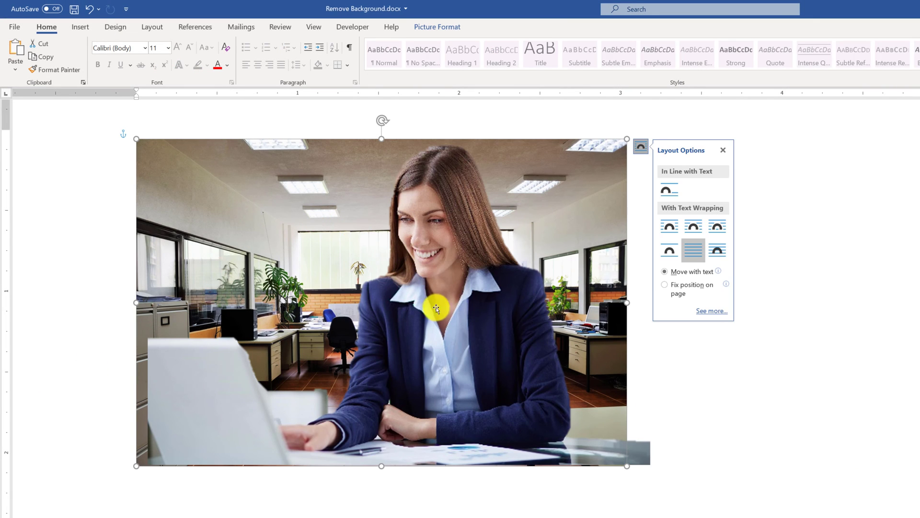
pyautogui.click(651, 432)
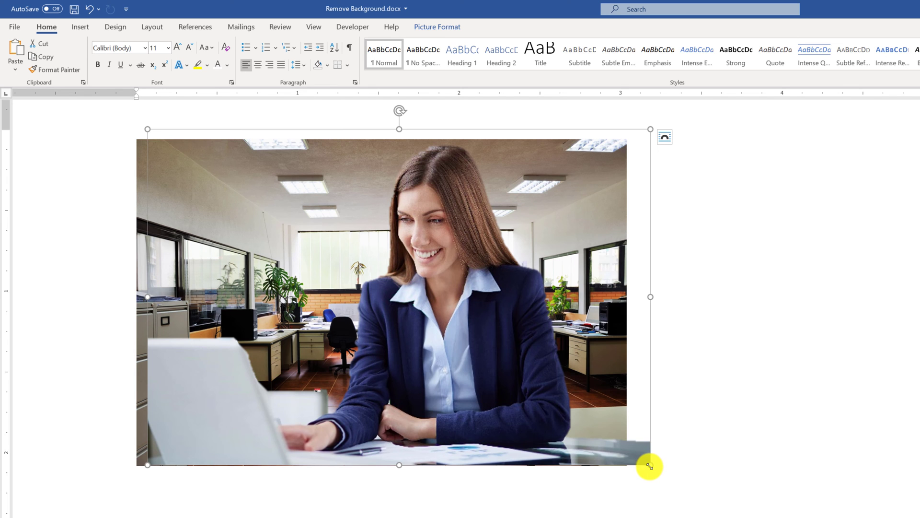
pyautogui.moveTo(649, 464); pyautogui.dragTo(626, 450)
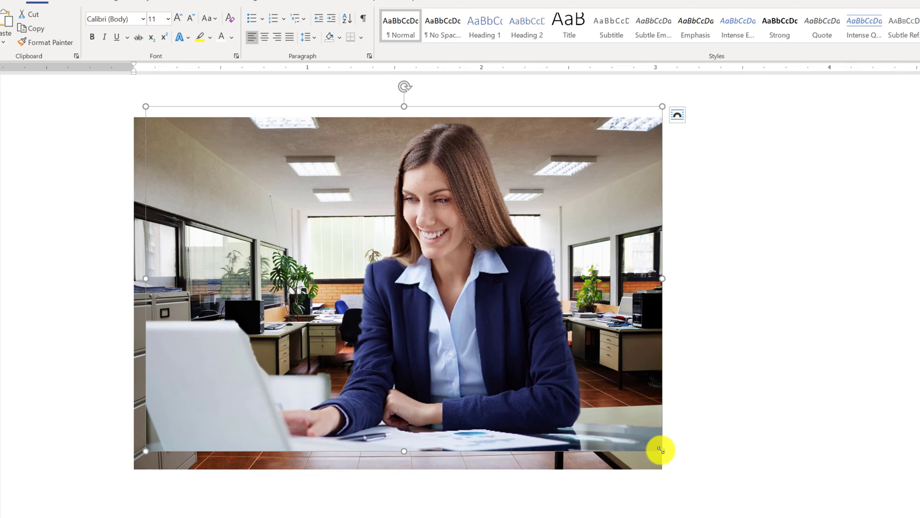
pyautogui.moveTo(144, 450); pyautogui.dragTo(127, 461)
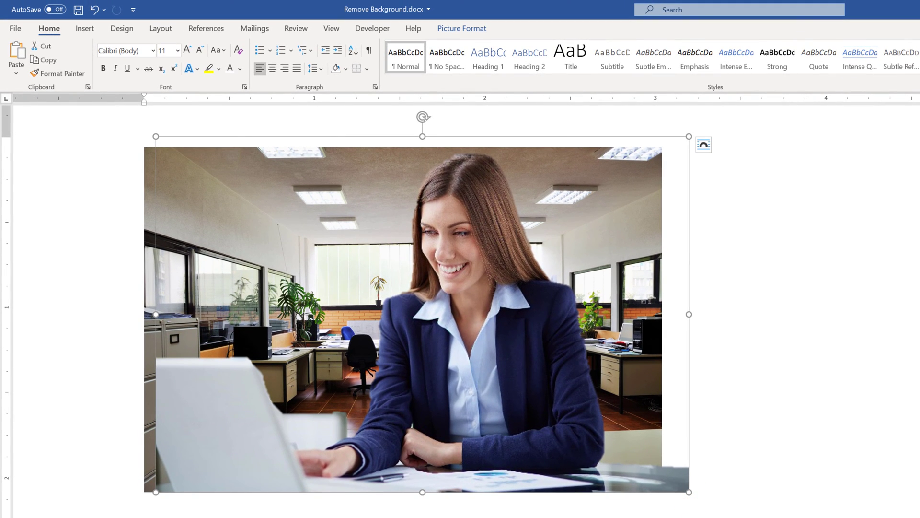
pyautogui.click(137, 331)
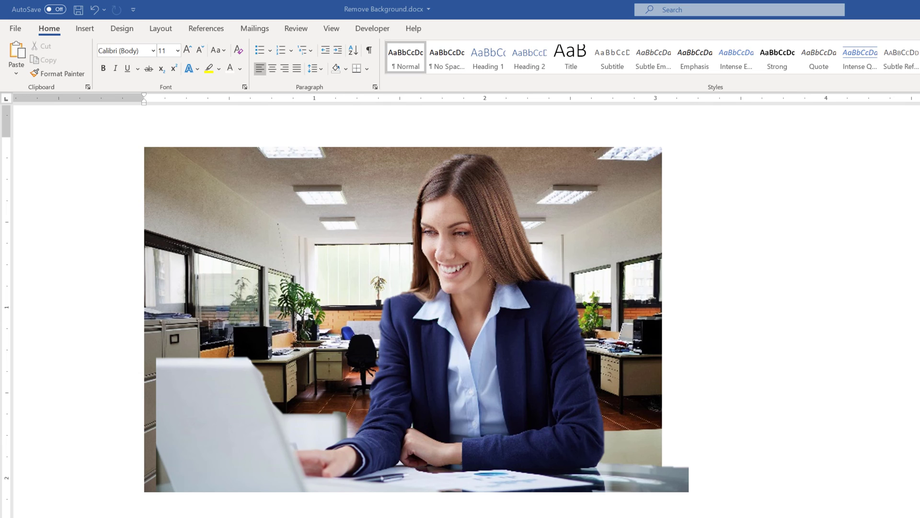
# - Show formatting marks, delete the stray spaces before the picture, and shrink the woman picture
pyautogui.click(370, 50)
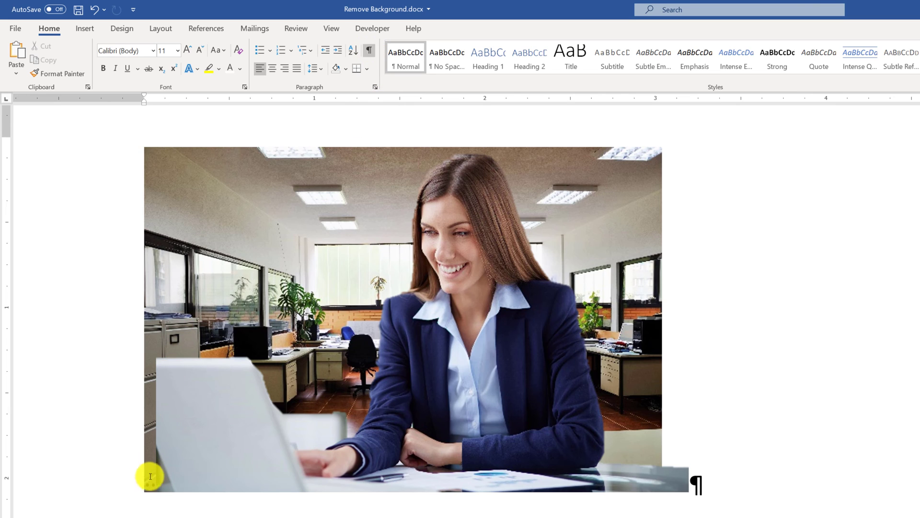
pyautogui.moveTo(145, 483); pyautogui.dragTo(138, 483)
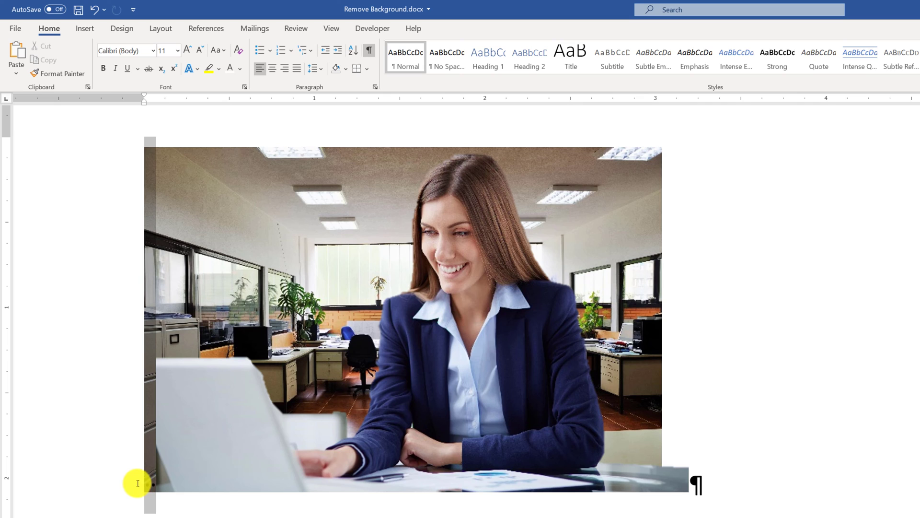
pyautogui.press('Delete')
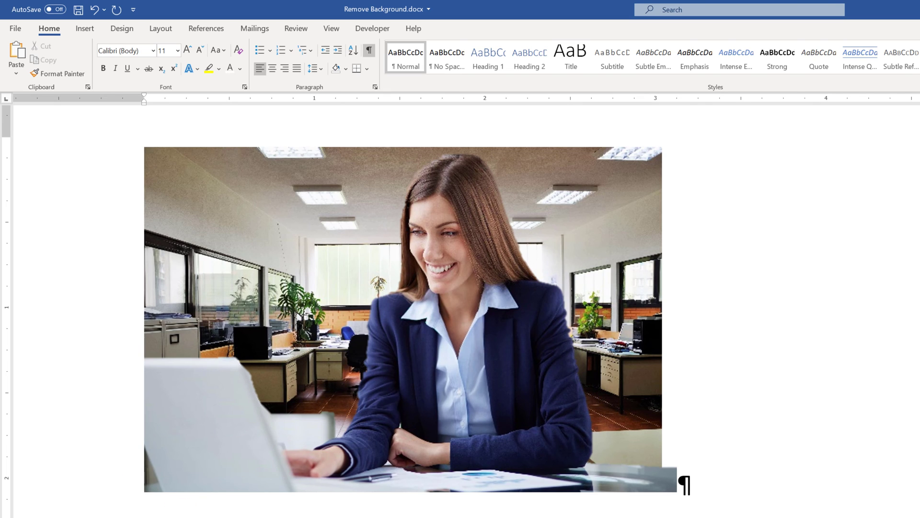
pyautogui.click(640, 467)
pyautogui.moveTo(679, 493); pyautogui.dragTo(661, 481)
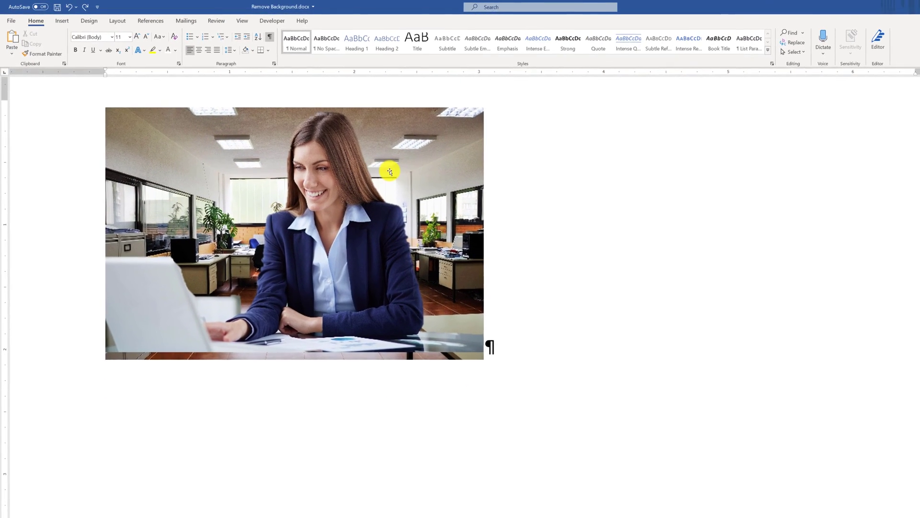
# - Move the woman picture down to the fourth empty line, below the office photo
pyautogui.click(233, 147)
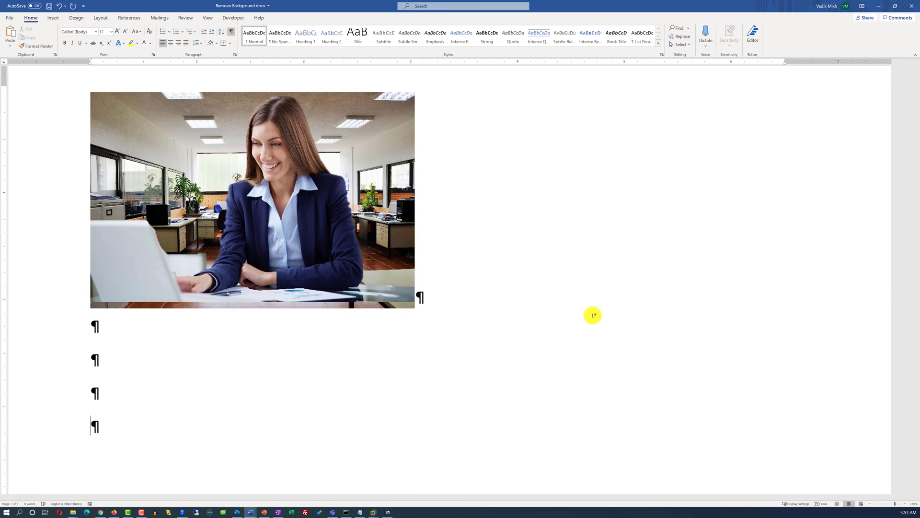
pyautogui.click(215, 240)
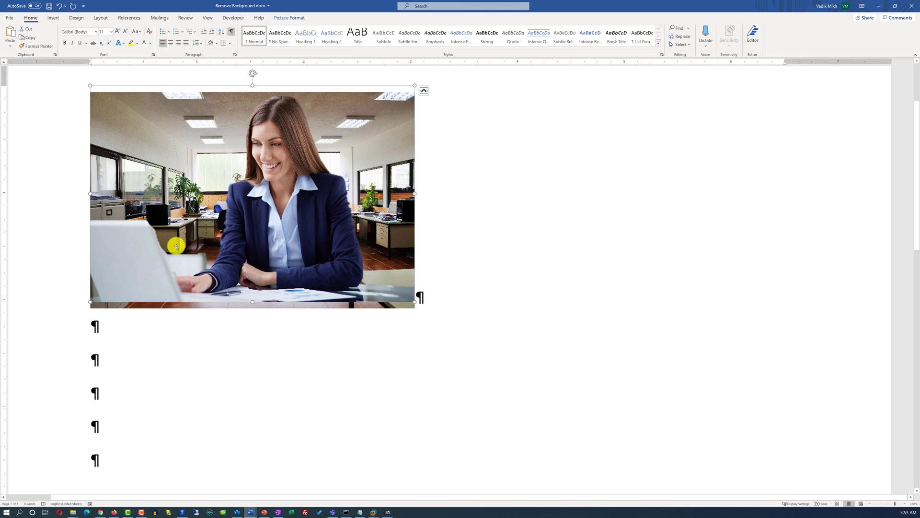
pyautogui.moveTo(176, 246); pyautogui.dragTo(92, 467)
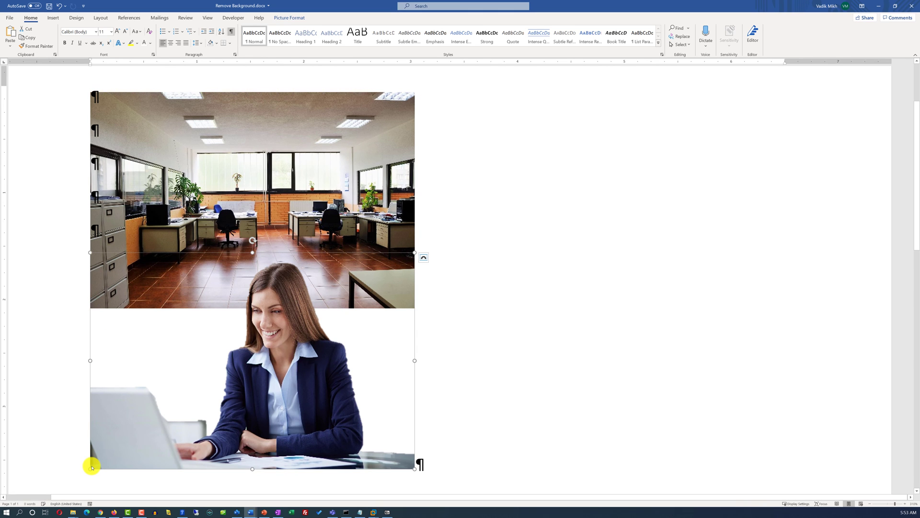
pyautogui.click(291, 141)
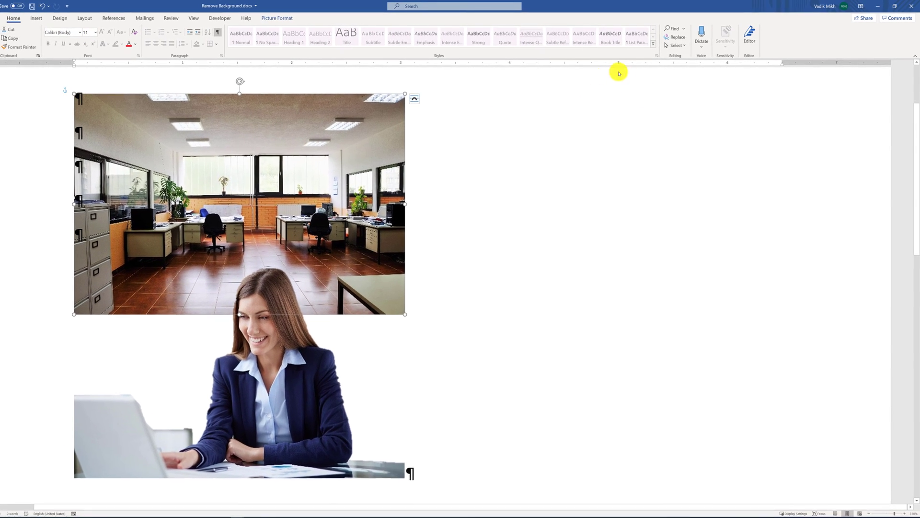
pyautogui.click(280, 18)
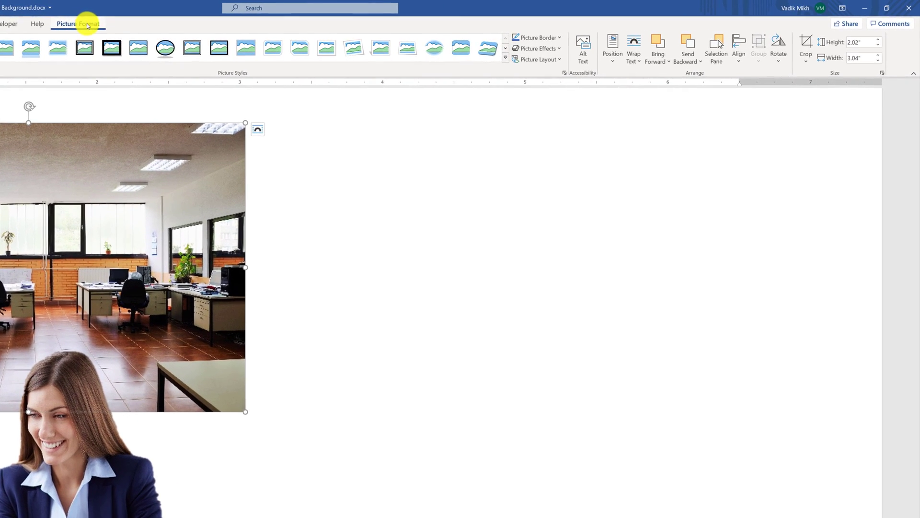
# - Crop the bottom of the office photo and remove empty paragraphs so the woman rises onto it
pyautogui.click(800, 48)
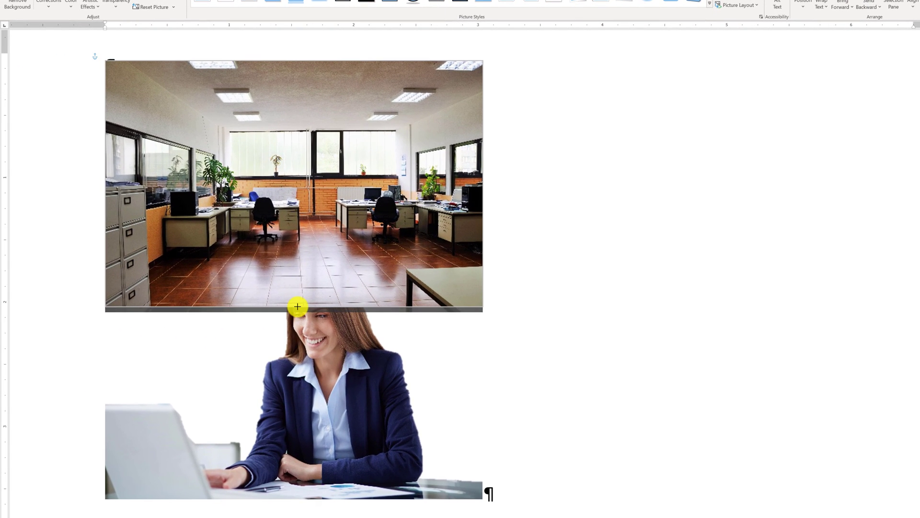
pyautogui.click(478, 325)
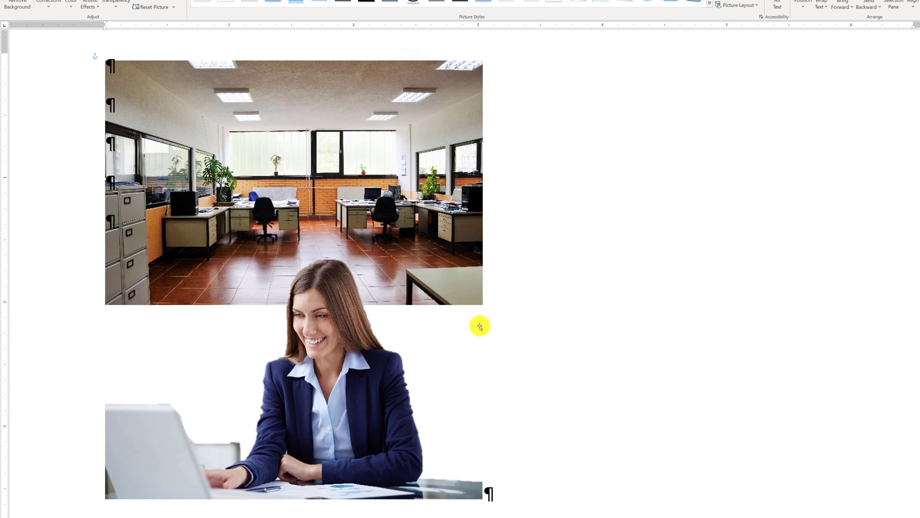
pyautogui.press('Return')
pyautogui.hotkey('ctrl', 'z')
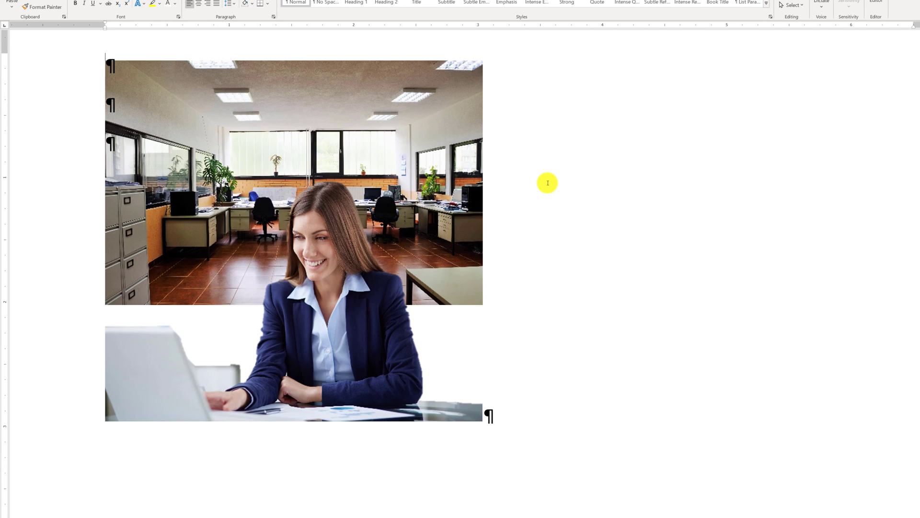
pyautogui.press('Delete')
pyautogui.press('Delete')
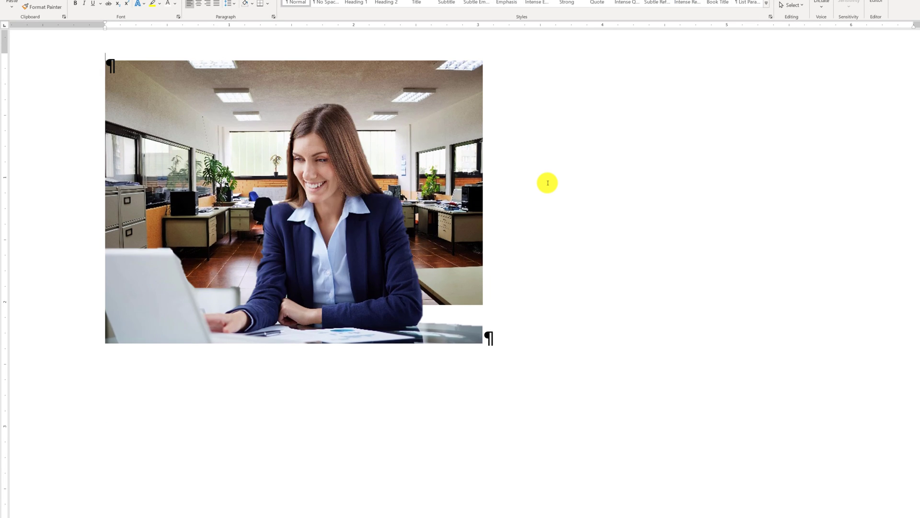
pyautogui.press('Delete')
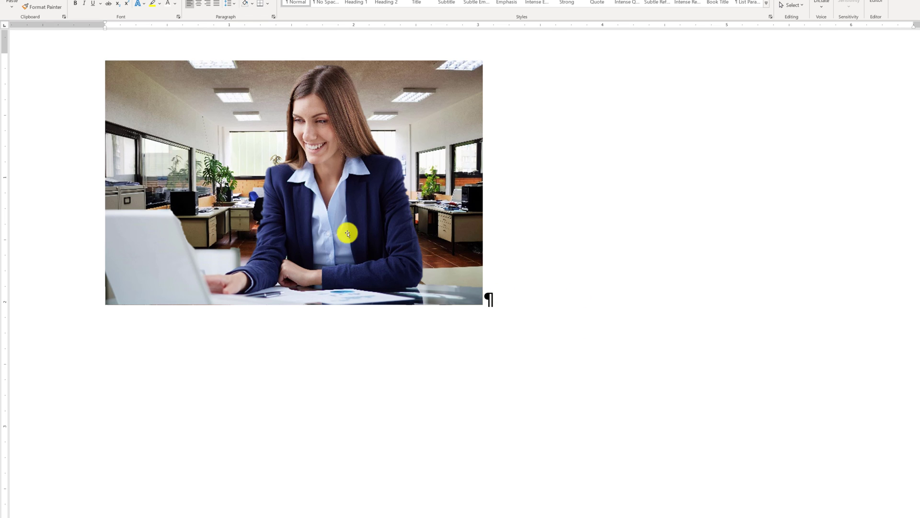